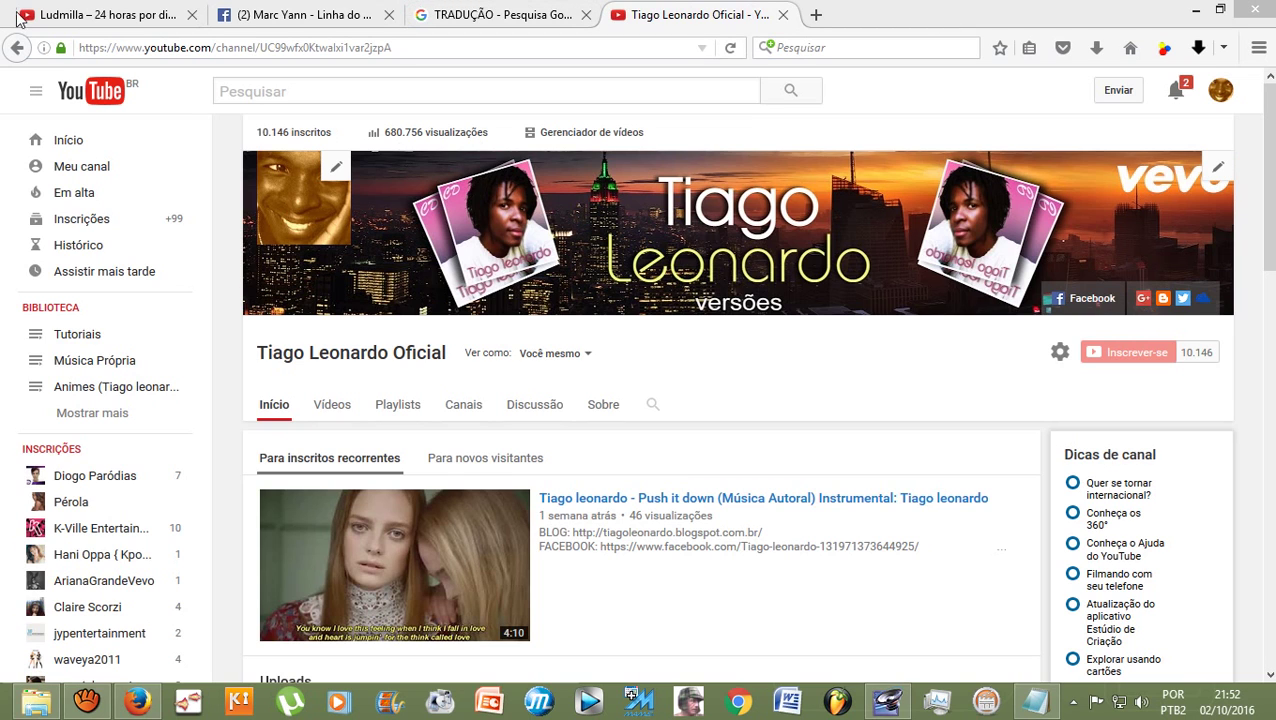
- Play a short passage of the "Ludmilla – 24 horas por dia (com letra)" video and pause it
{"action": "left_click", "coordinate": [100, 20]}
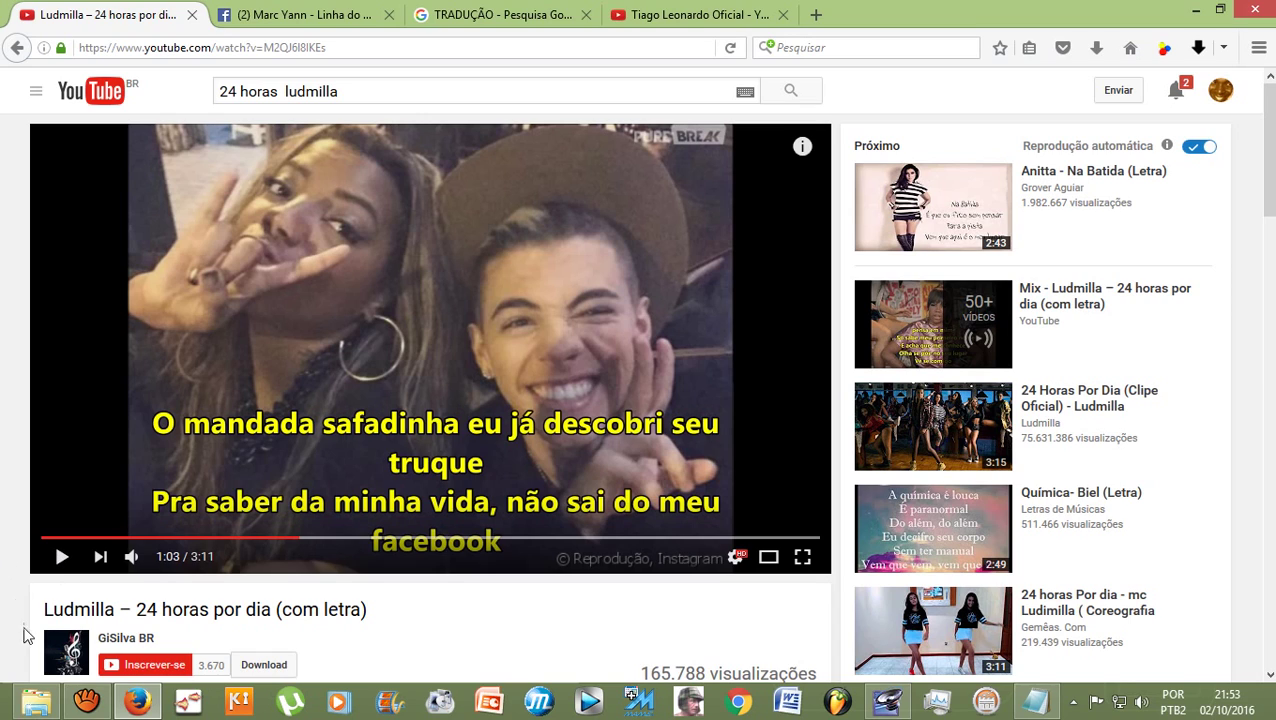
{"action": "left_click", "coordinate": [61, 556]}
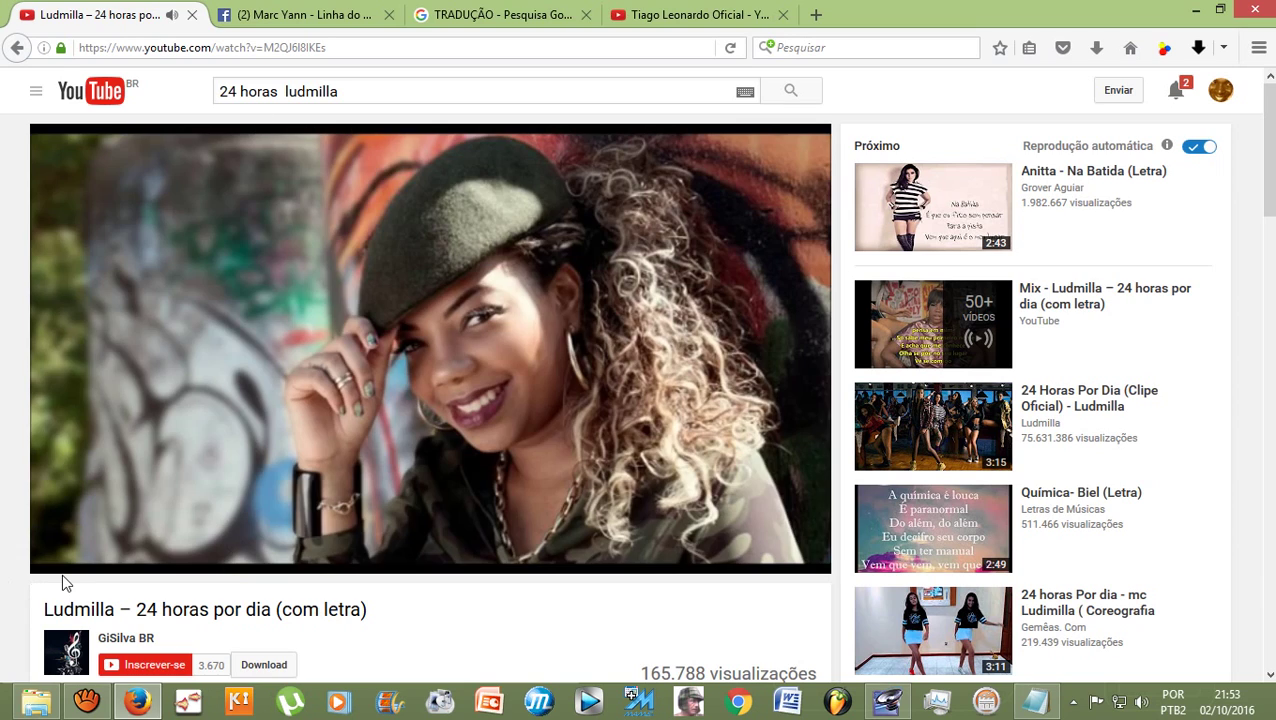
{"action": "left_click", "coordinate": [61, 558]}
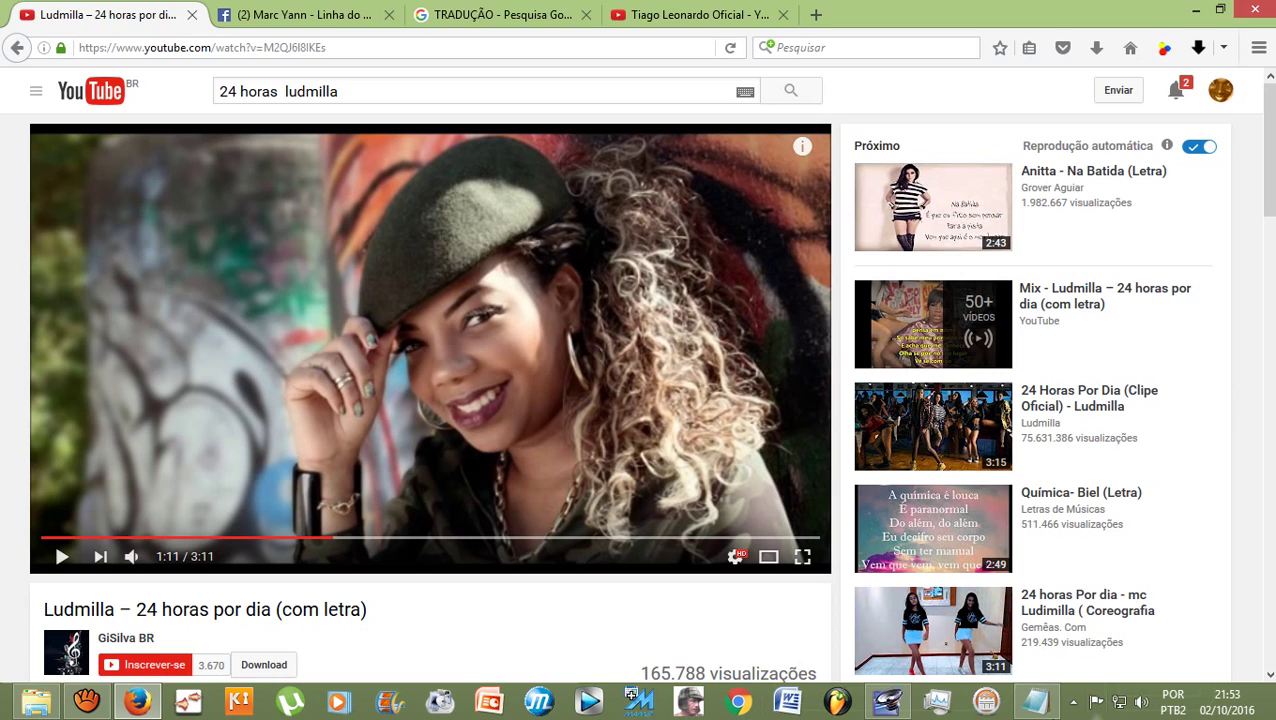
- Switch to Adobe Audition and open the Track 9 clip from the multitrack session in the waveform editor
{"action": "left_click", "coordinate": [887, 703]}
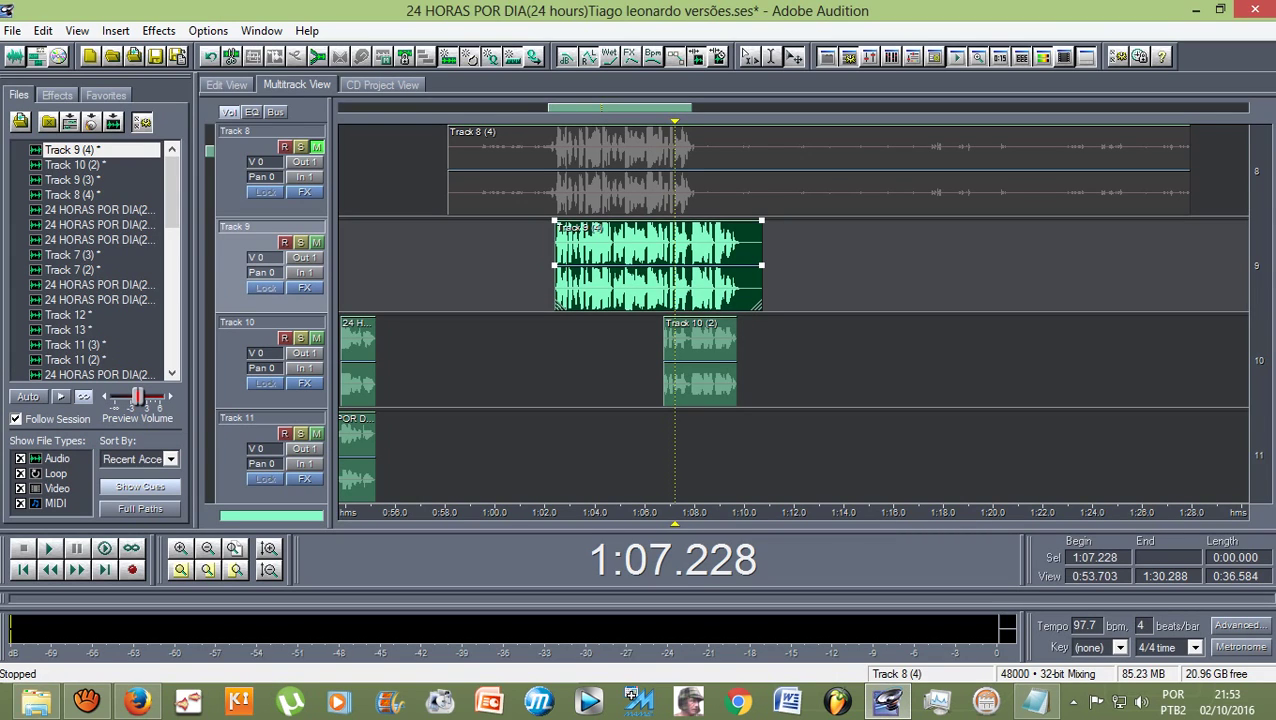
{"action": "left_click_drag", "start_coordinate": [675, 121], "coordinate": [702, 121]}
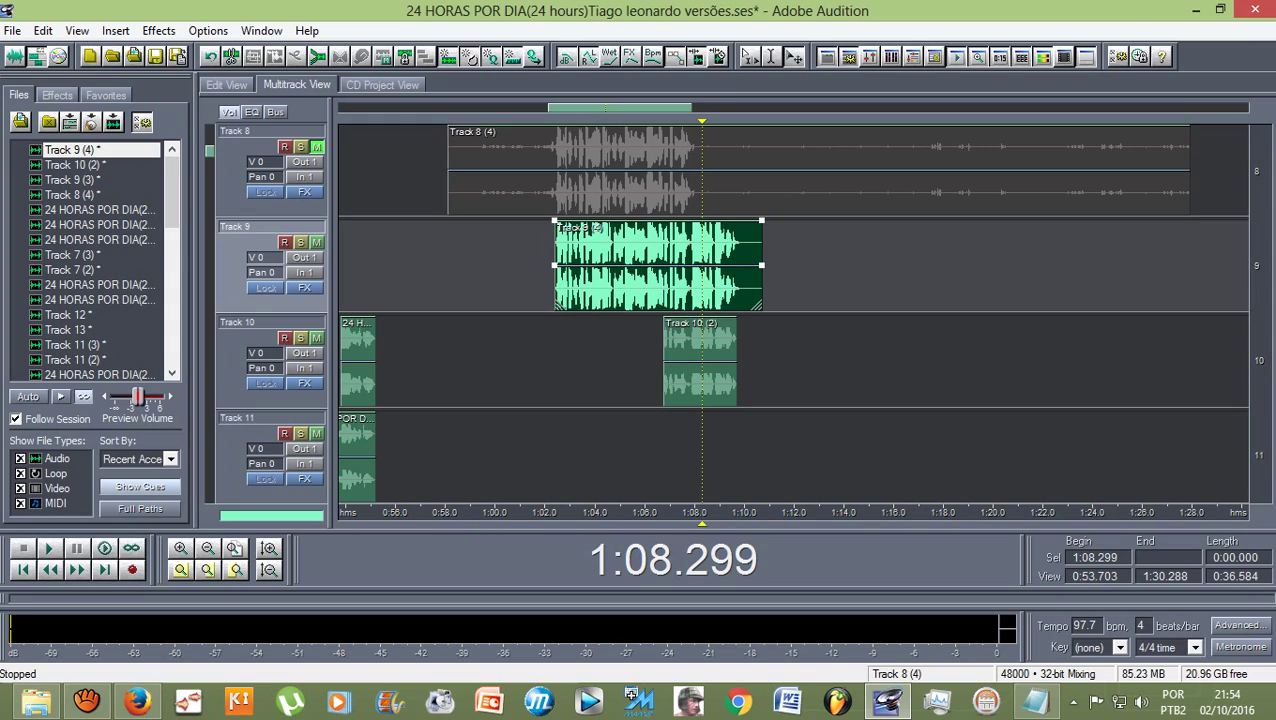
{"action": "left_click", "coordinate": [710, 265]}
{"action": "left_click", "coordinate": [714, 265]}
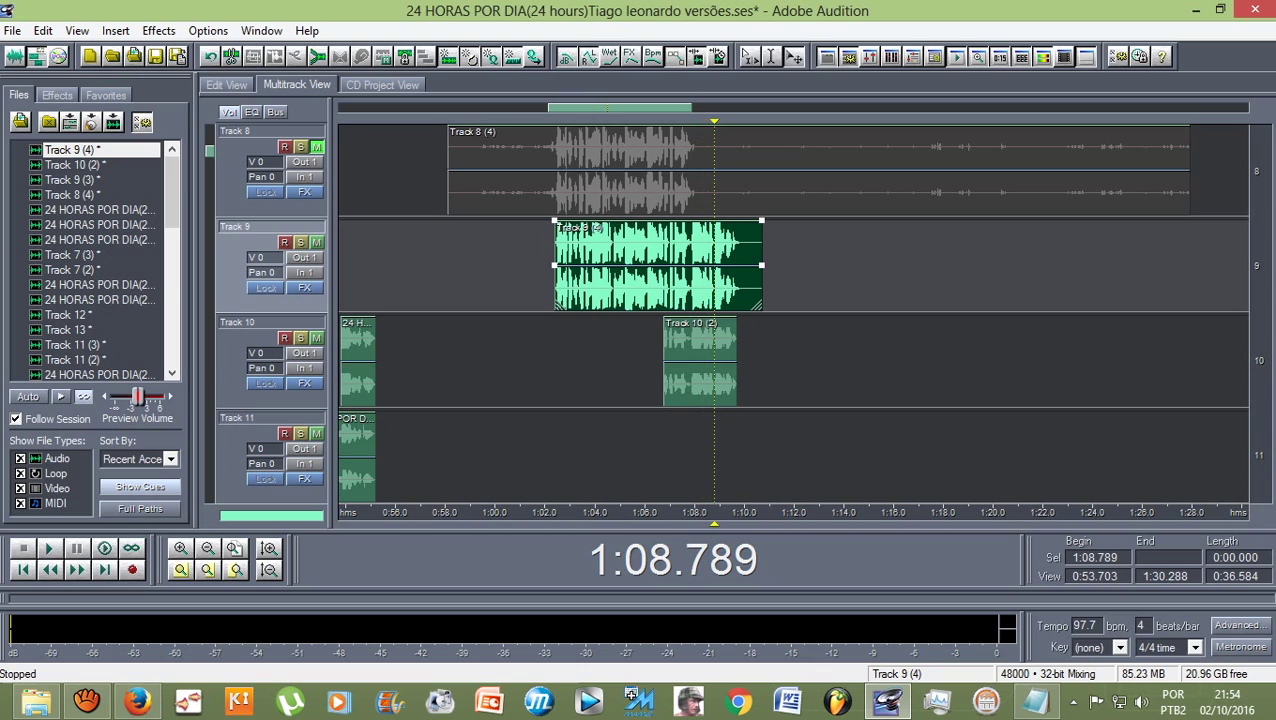
{"action": "key", "text": "8"}
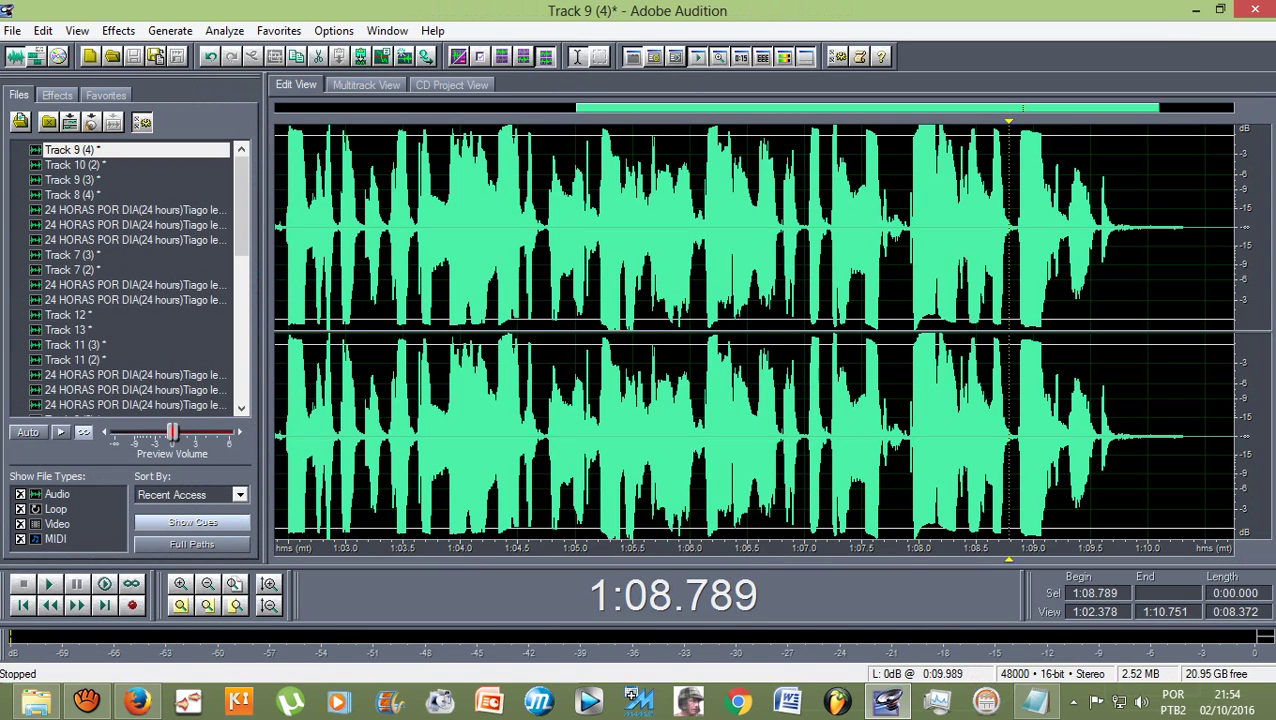
- Listen to the clip's last vocal phrase several times, starting at about 1:07.916
{"action": "left_click", "coordinate": [909, 230]}
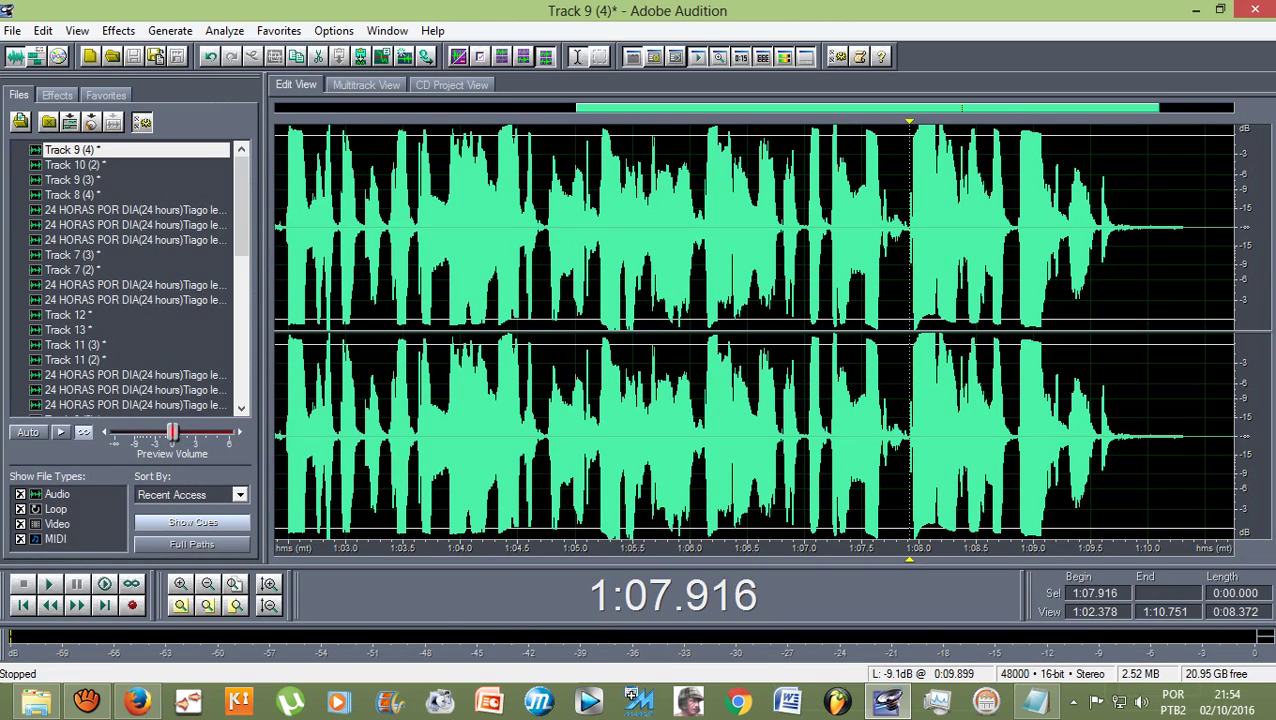
{"action": "key", "text": "space"}
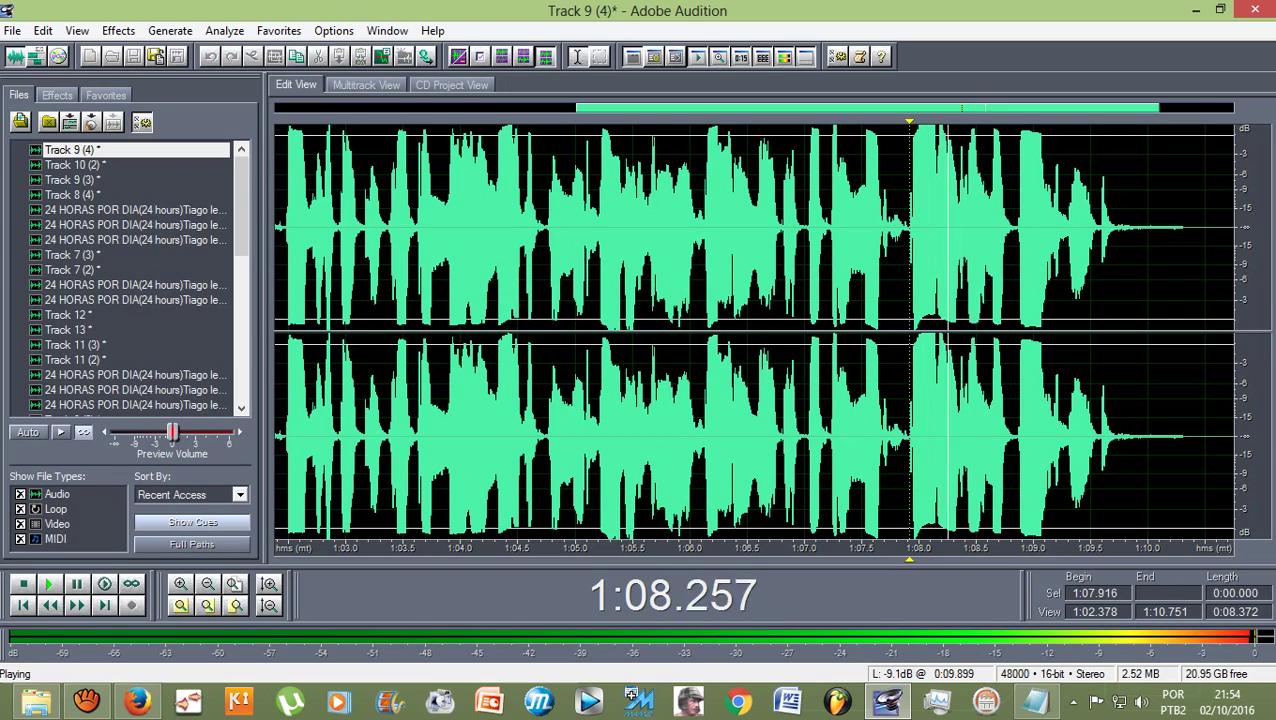
{"action": "key", "text": "space"}
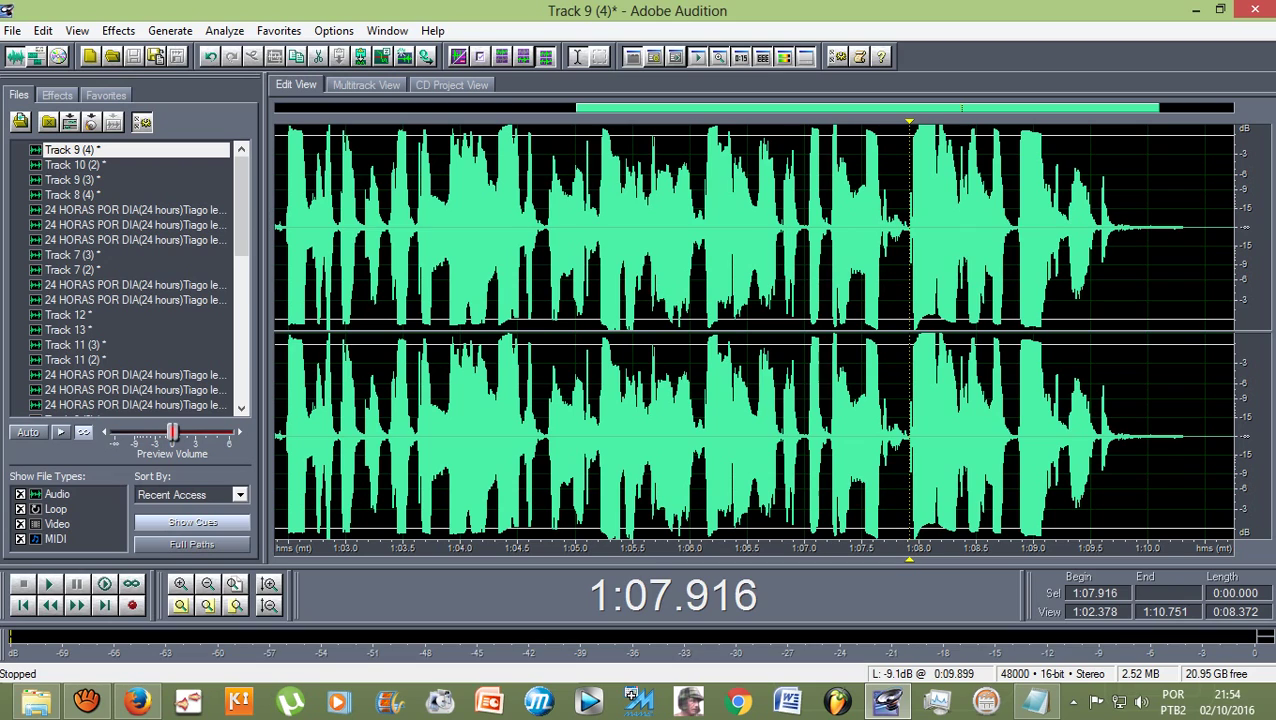
{"action": "key", "text": "space"}
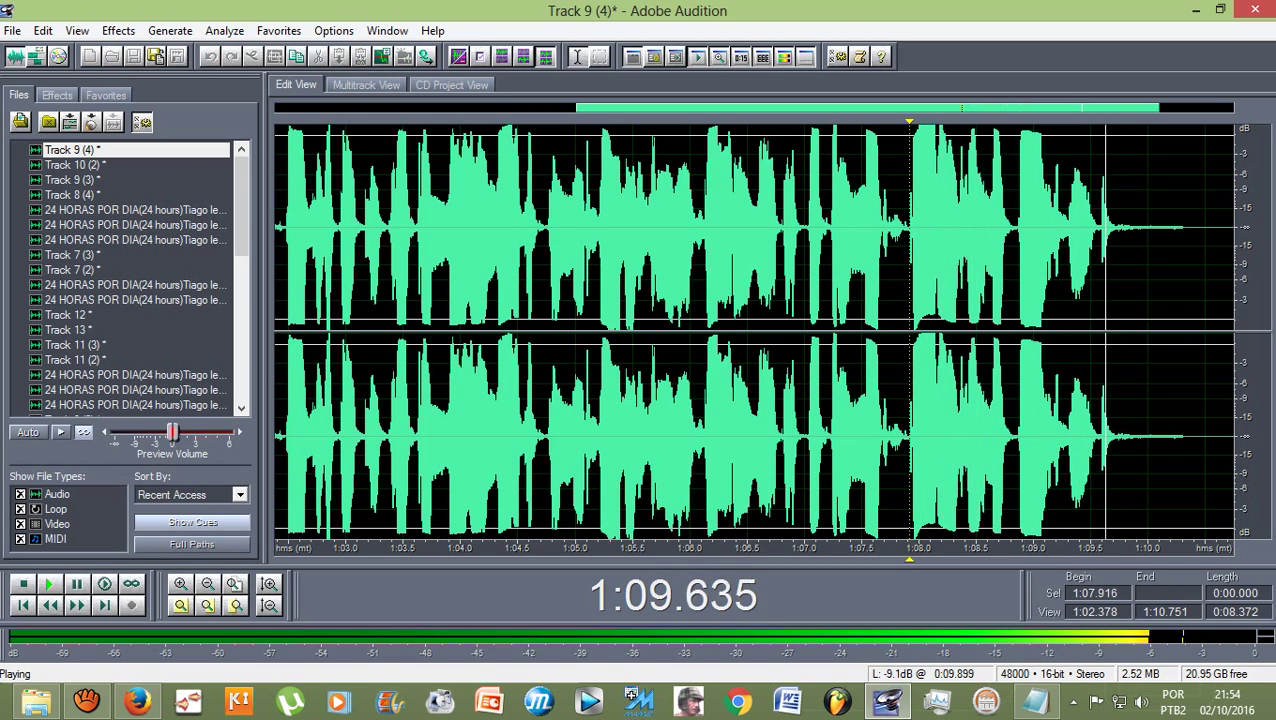
{"action": "key", "text": "space"}
{"action": "key", "text": "space"}
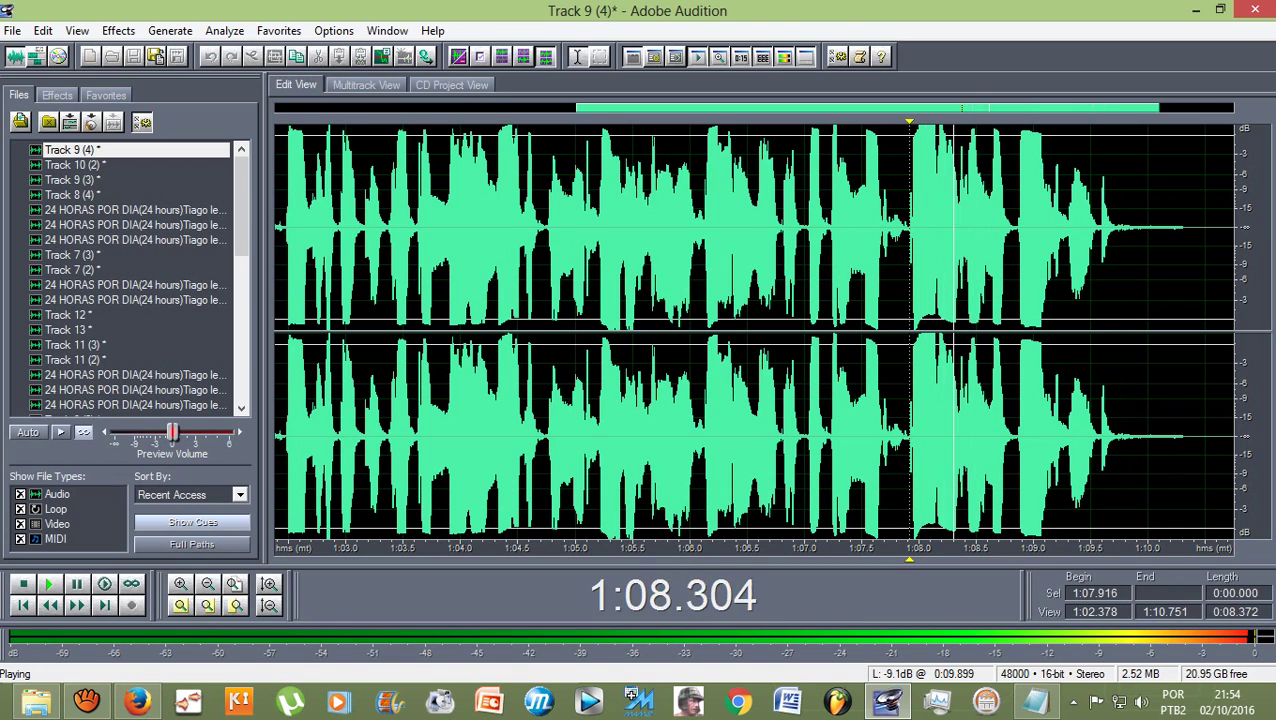
{"action": "key", "text": "space"}
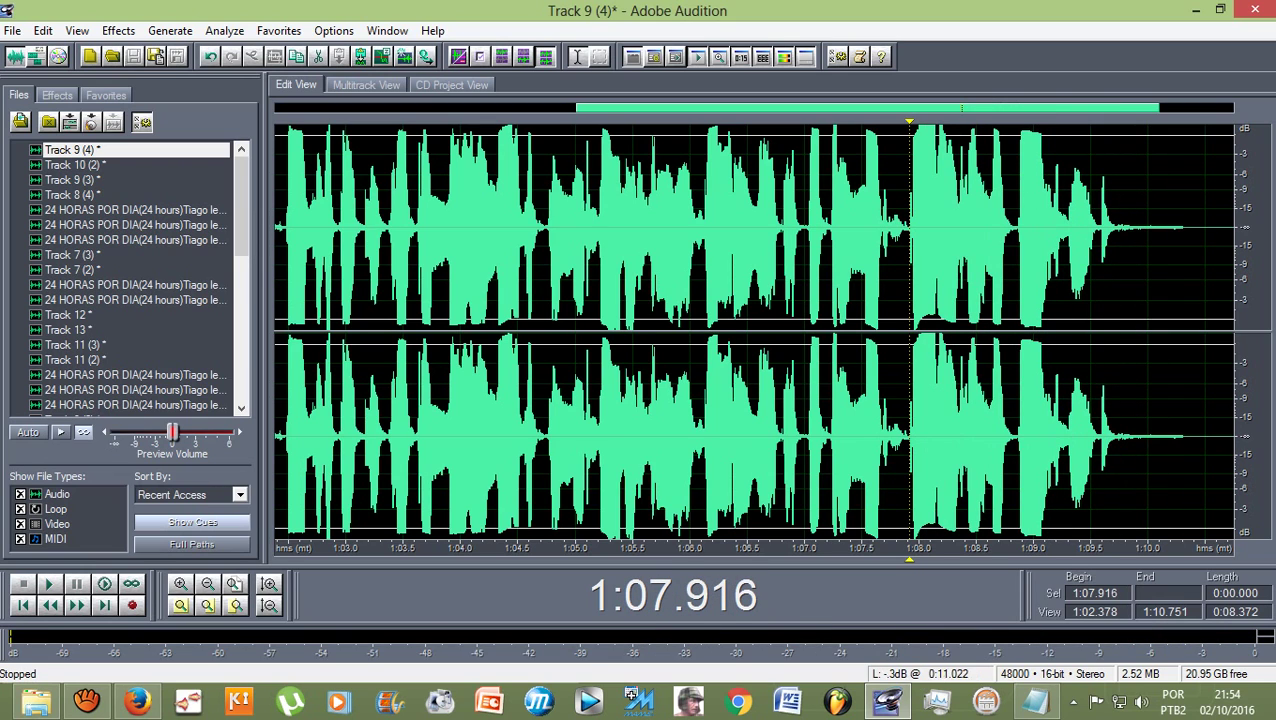
- Select the tail of the vocal up to the clip's end, audition it, and set the selection's start to about 1:09.169
{"action": "left_click_drag", "start_coordinate": [1041, 230], "coordinate": [1240, 230]}
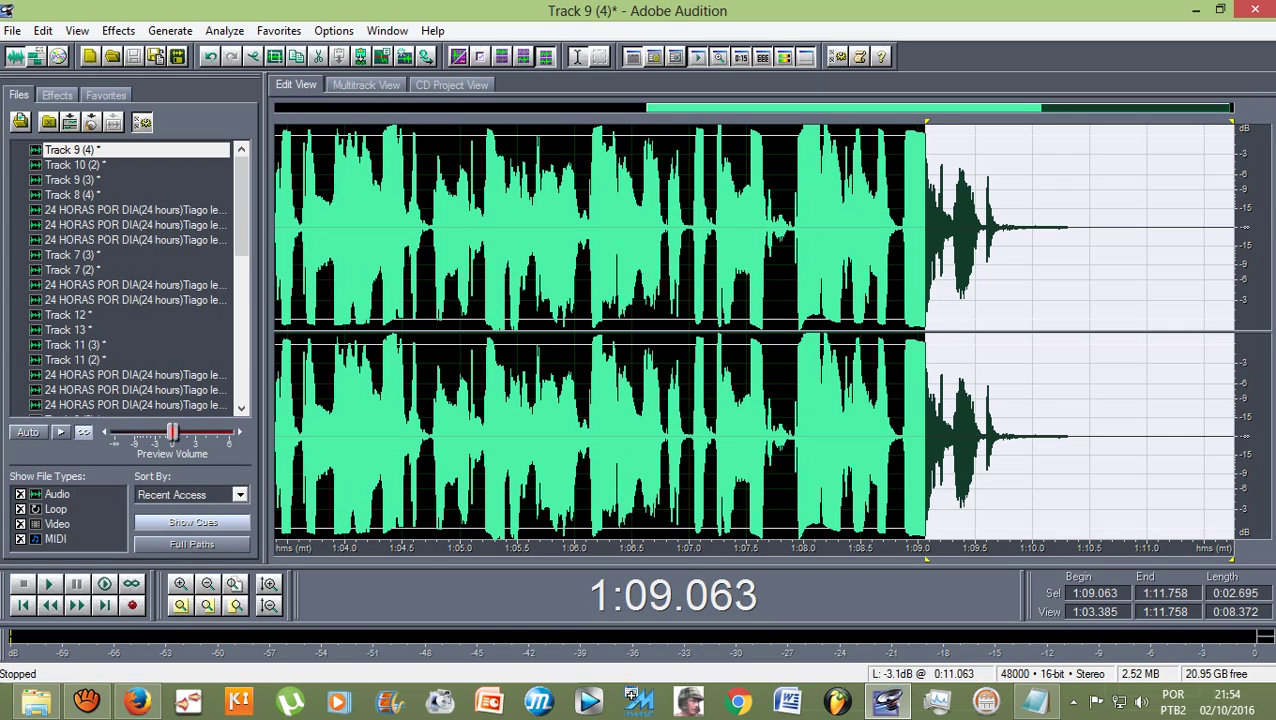
{"action": "key", "text": "space"}
{"action": "key", "text": "space"}
{"action": "left_click_drag", "start_coordinate": [926, 122], "coordinate": [939, 122]}
{"action": "key", "text": "space"}
{"action": "key", "text": "space"}
{"action": "key", "text": "space"}
{"action": "key", "text": "space"}
{"action": "key", "text": "space"}
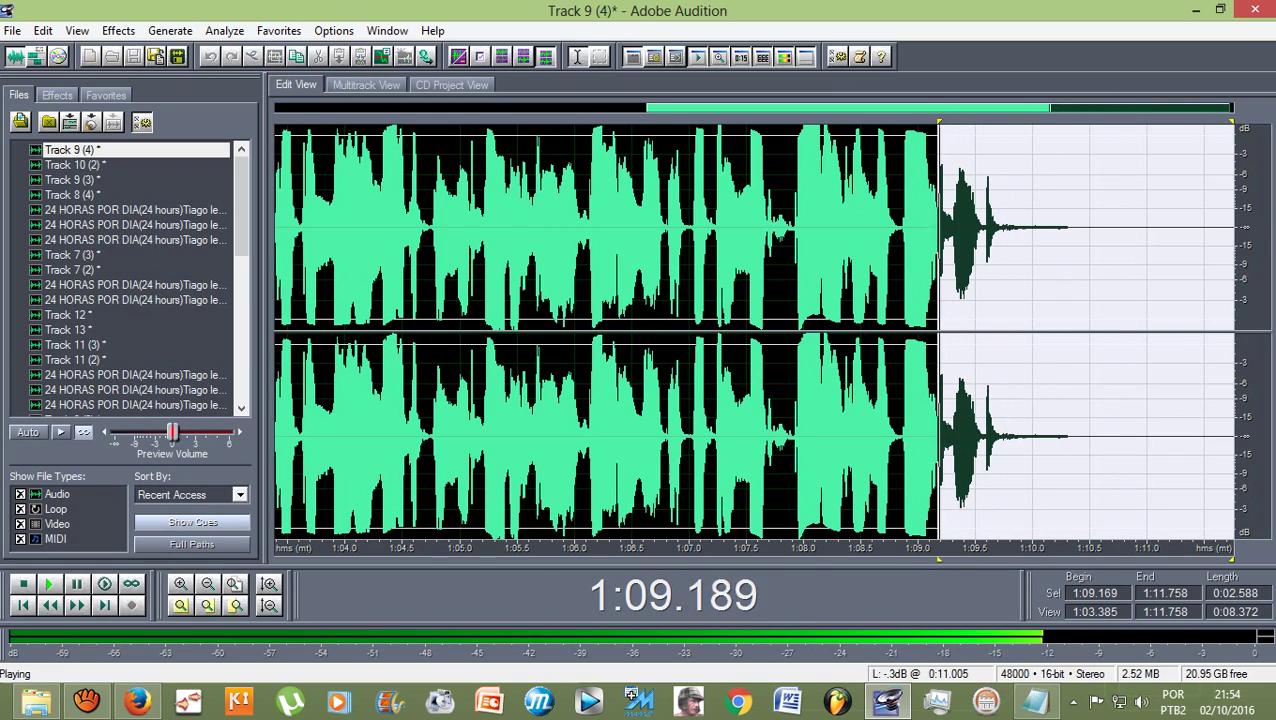
- Move the start of the tail selection to about 1:09.300 and play the selected audio
{"action": "left_click_drag", "start_coordinate": [938, 230], "coordinate": [953, 230]}
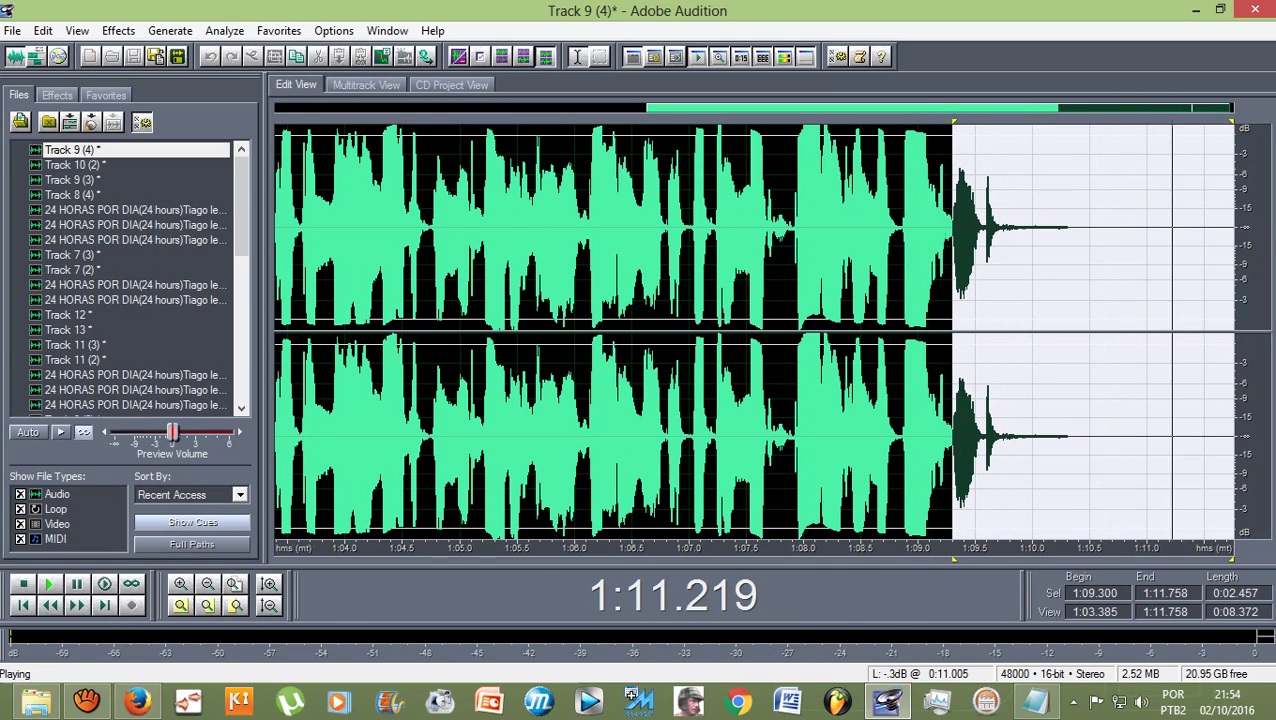
{"action": "key", "text": "space"}
{"action": "key", "text": "space"}
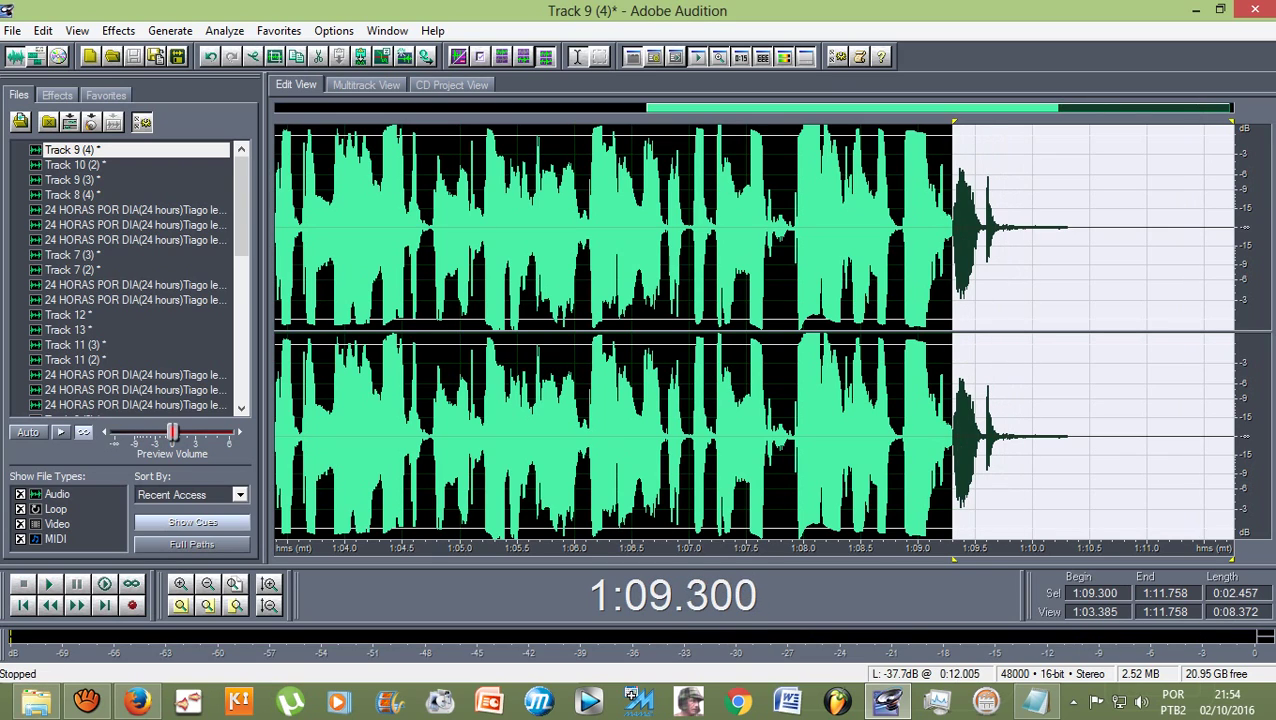
{"action": "key", "text": "space"}
{"action": "key", "text": "space"}
- Reselect the last word's tail from about 1:09.293 to the clip's end at 1:11.819
{"action": "left_click_drag", "start_coordinate": [951, 230], "coordinate": [1240, 230]}
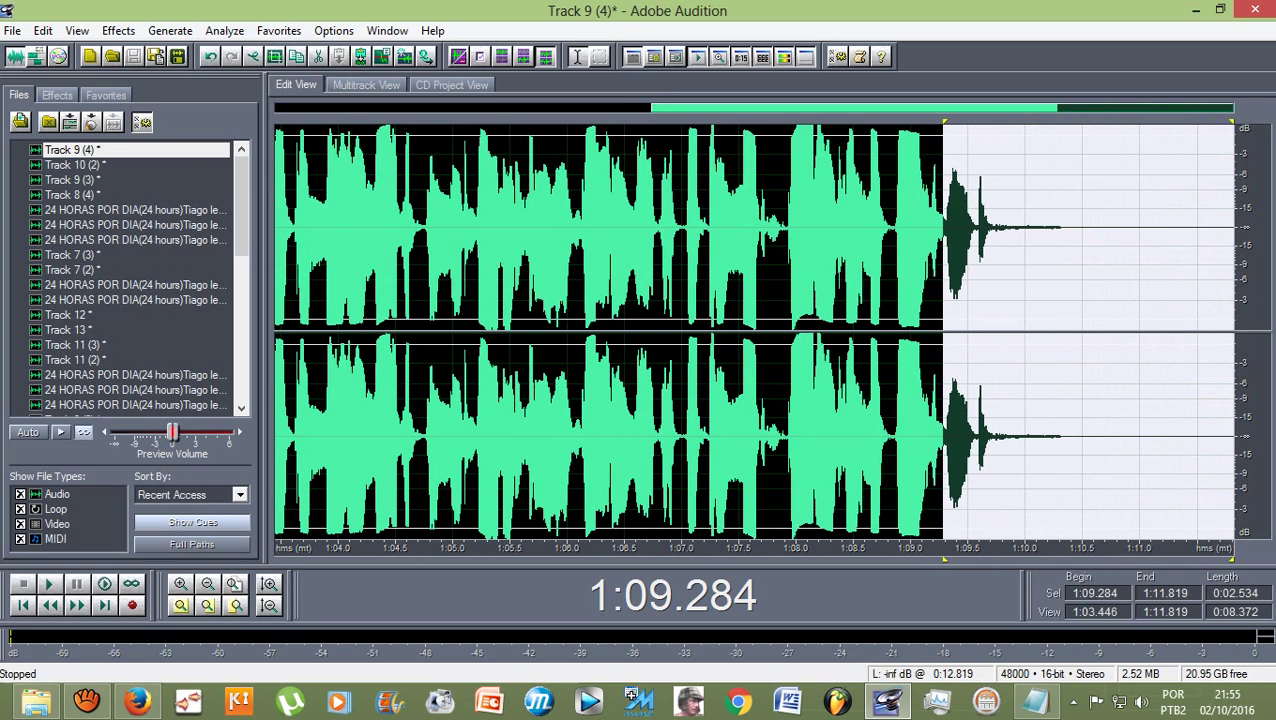
{"action": "scroll", "coordinate": [1085, 230], "scroll_direction": "down", "scroll_amount": 2}
{"action": "scroll", "coordinate": [1093, 230], "scroll_direction": "up", "scroll_amount": 2}
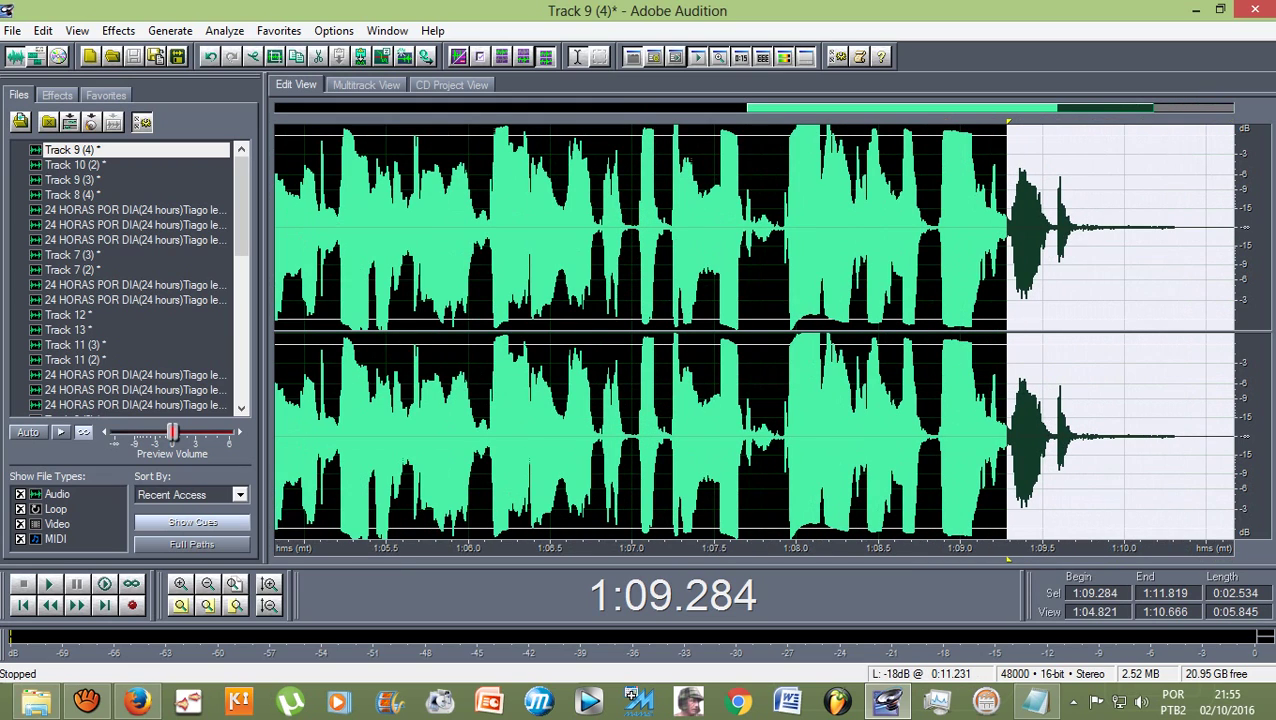
{"action": "key", "text": "Right"}
{"action": "left_click_drag", "start_coordinate": [999, 230], "coordinate": [1000, 230]}
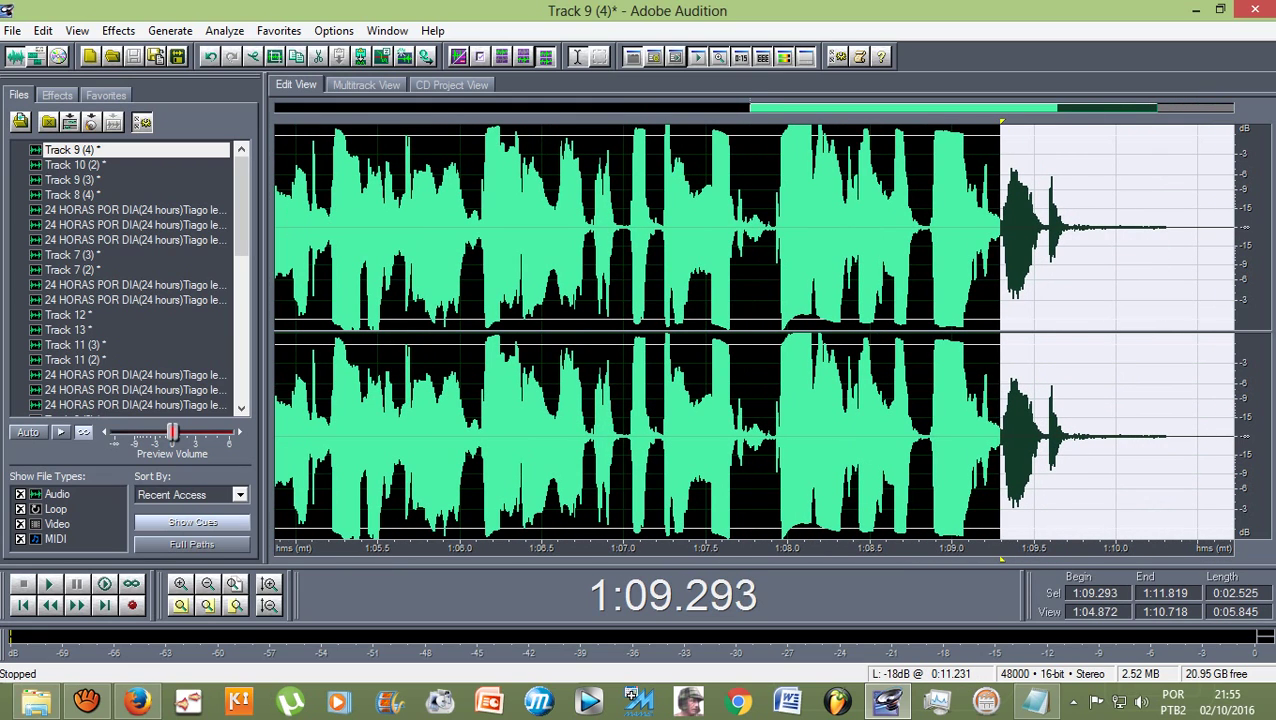
- Open the Echo delay effect for the selected tail and preview it with the Drain Pipe preset
{"action": "scroll", "coordinate": [1000, 230], "scroll_direction": "down", "scroll_amount": 2}
{"action": "left_click", "coordinate": [118, 30]}
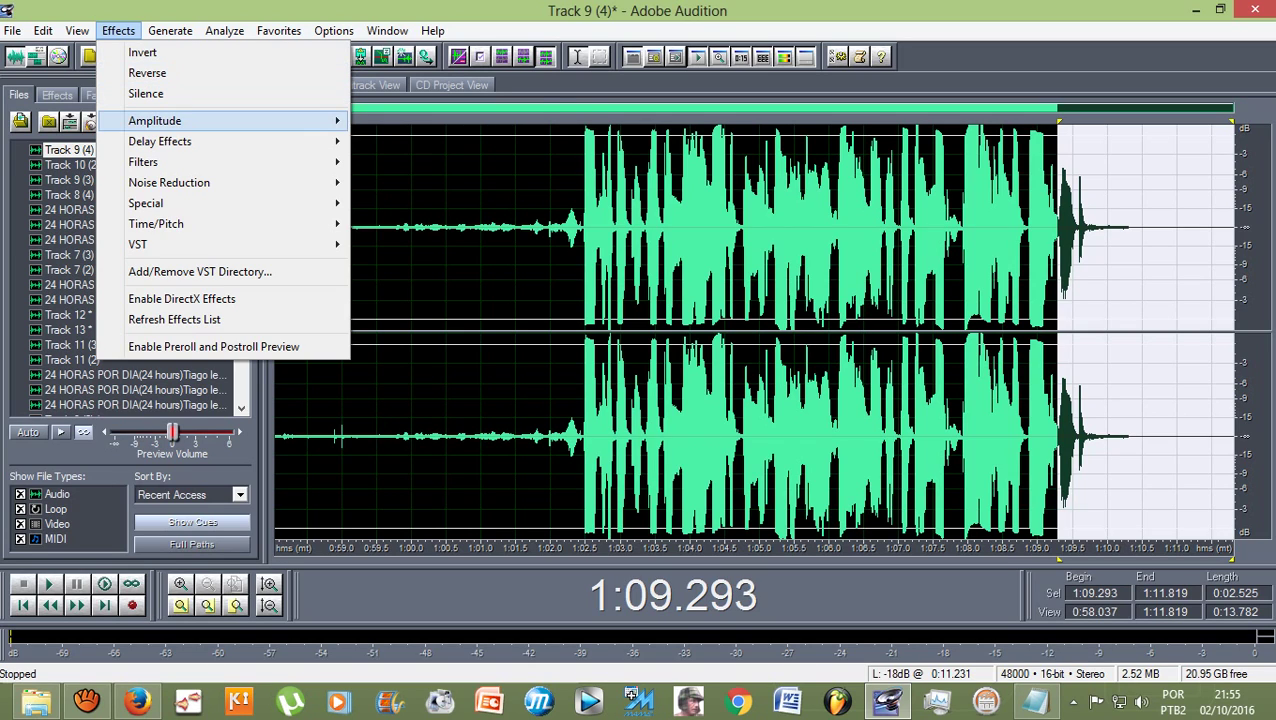
{"action": "mouse_move", "coordinate": [180, 141]}
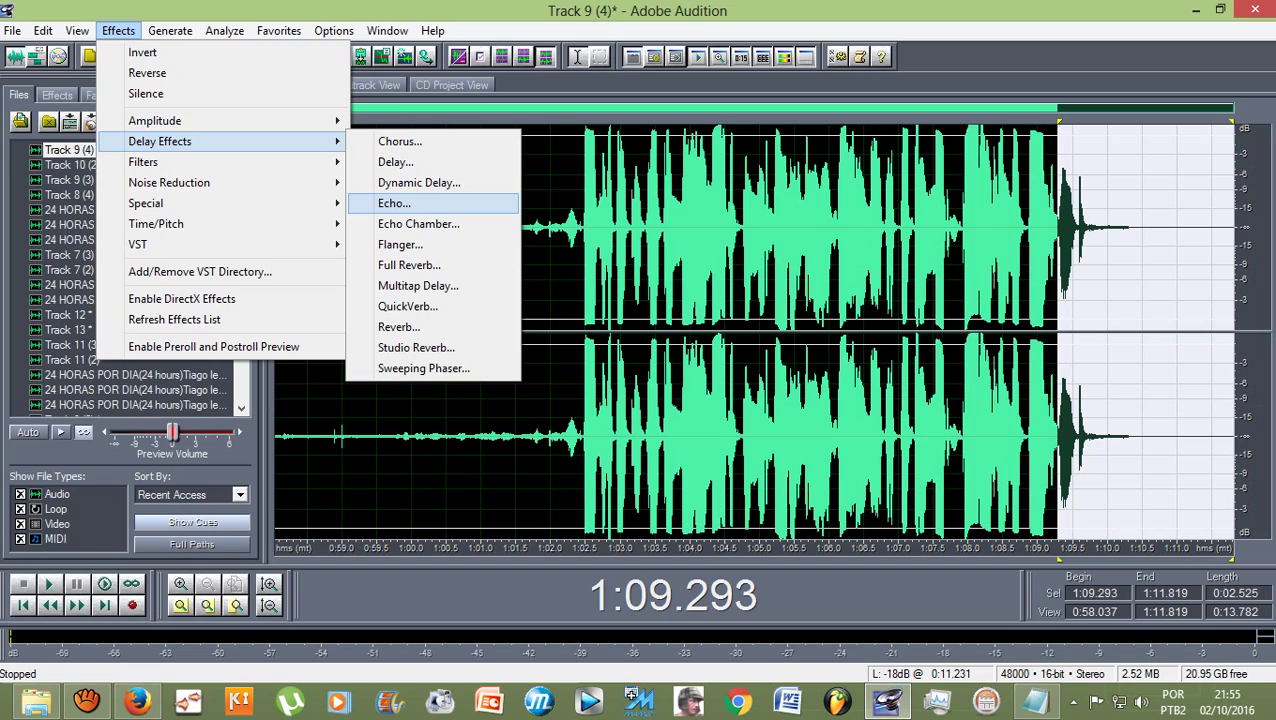
{"action": "left_click", "coordinate": [394, 203]}
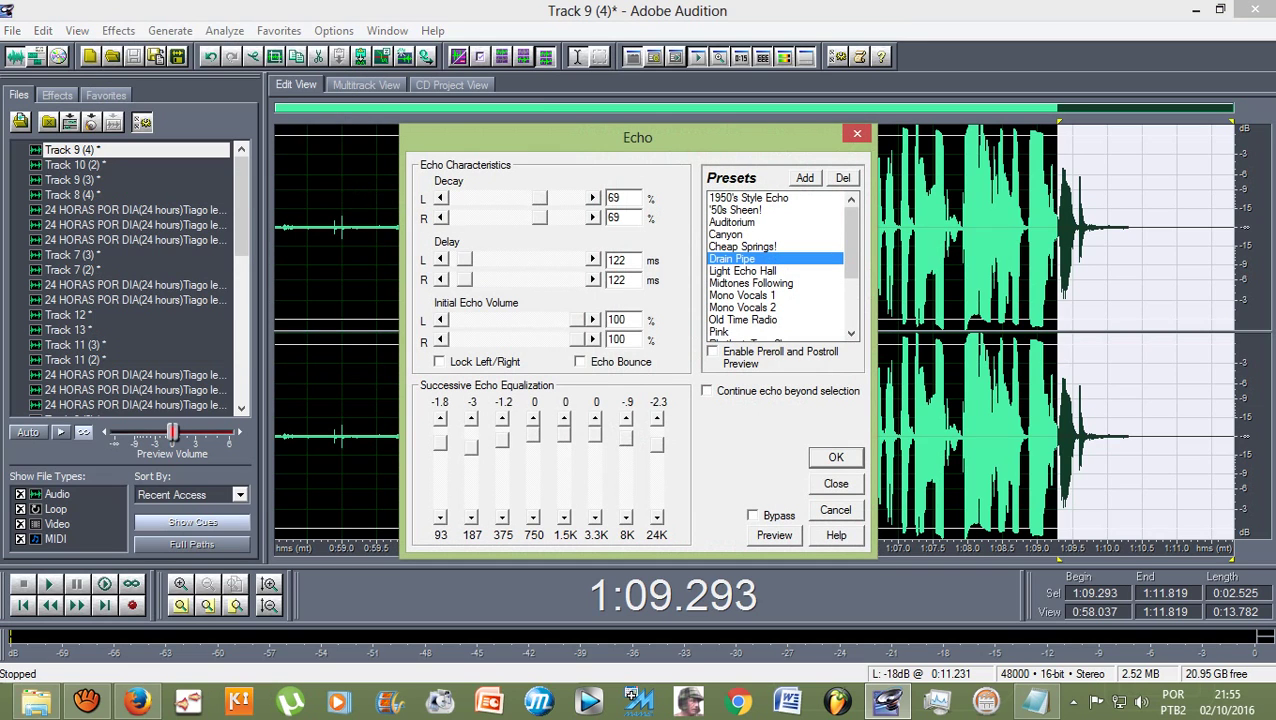
{"action": "left_click_drag", "start_coordinate": [638, 137], "coordinate": [544, 111]}
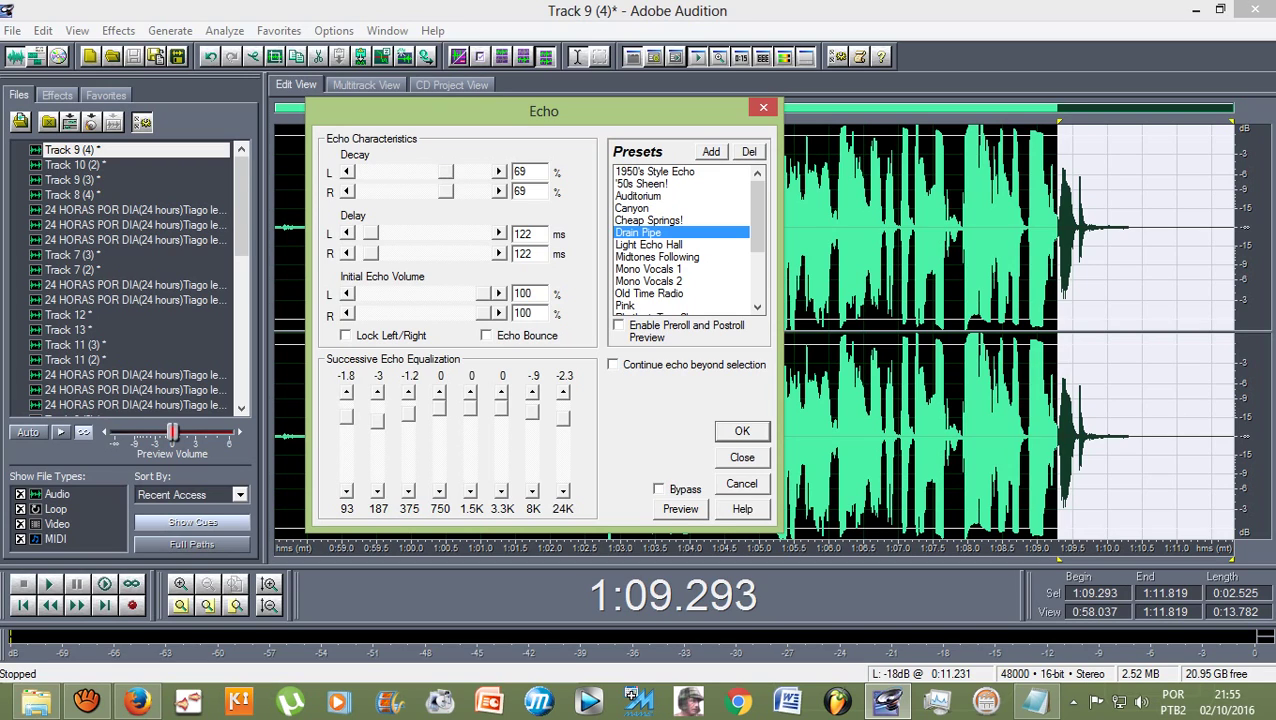
{"action": "left_click", "coordinate": [681, 509]}
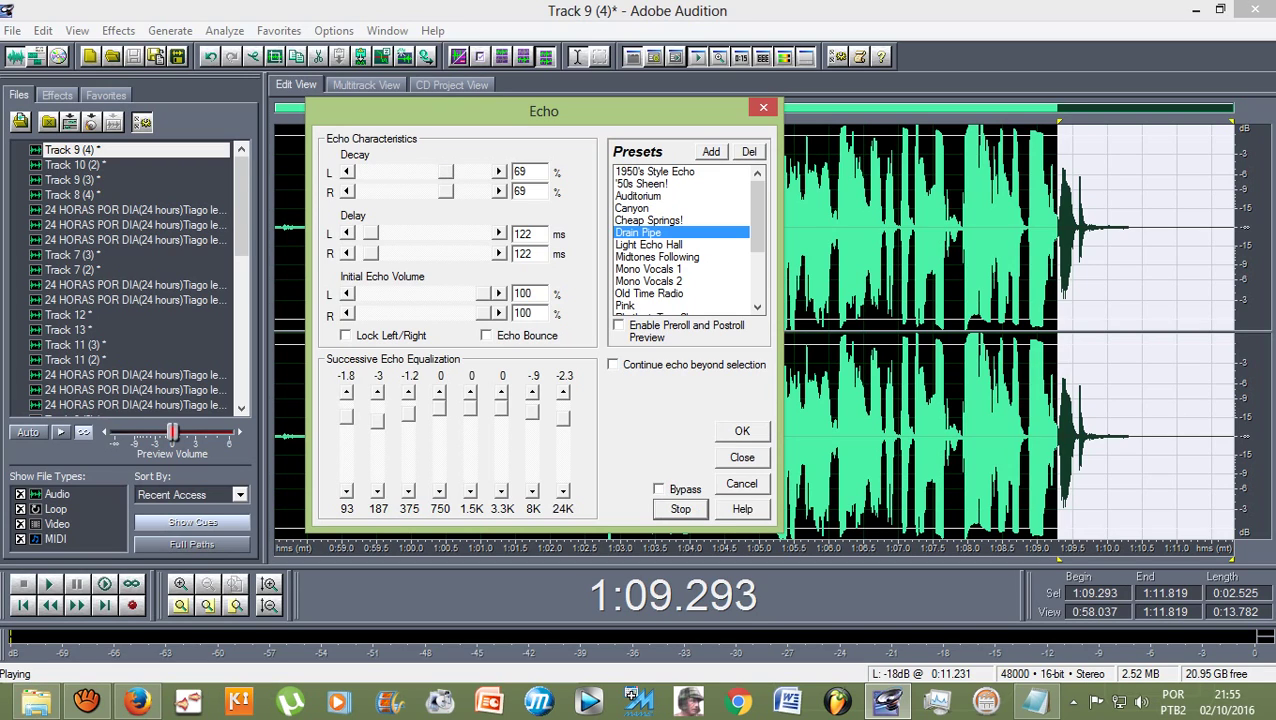
{"action": "left_click", "coordinate": [681, 509]}
{"action": "key", "text": "alt+p"}
{"action": "key", "text": "space"}
- Preview the echo presets 1950's Style Echo, '50s Sheen!, Auditorium, Canyon and Cheap Springs! on the selected tail
{"action": "left_click", "coordinate": [655, 172]}
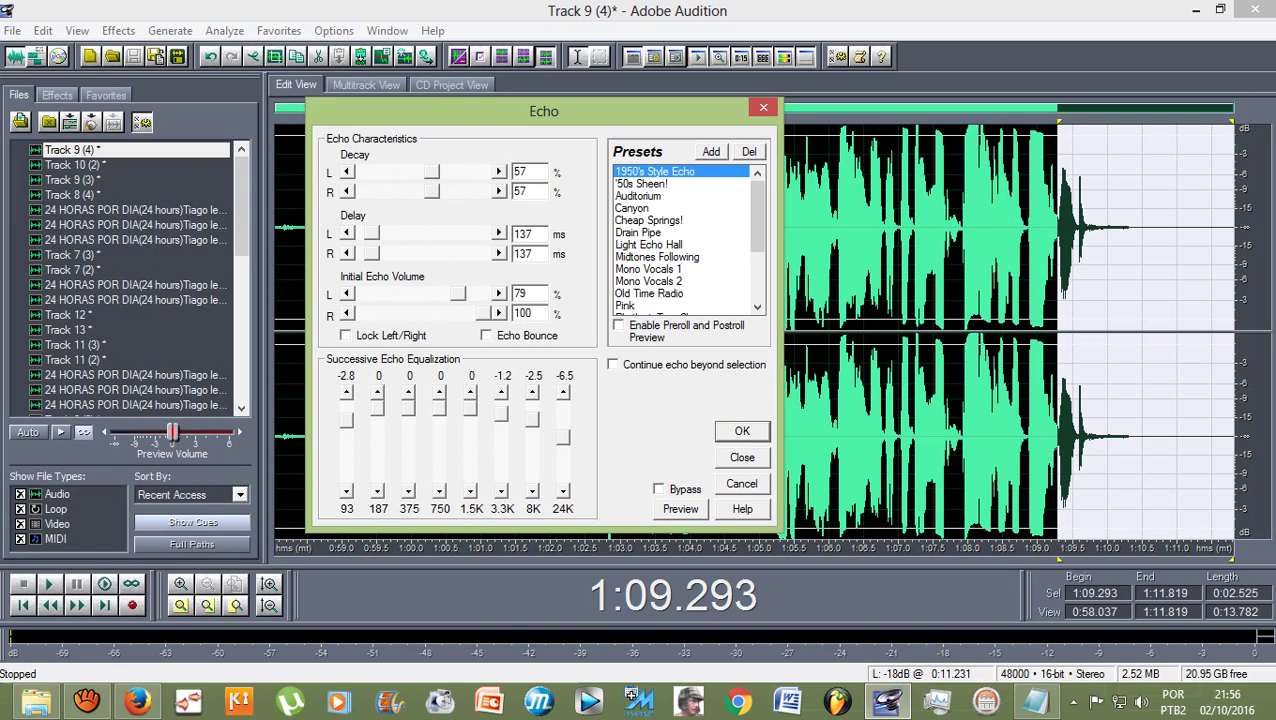
{"action": "left_click", "coordinate": [680, 509]}
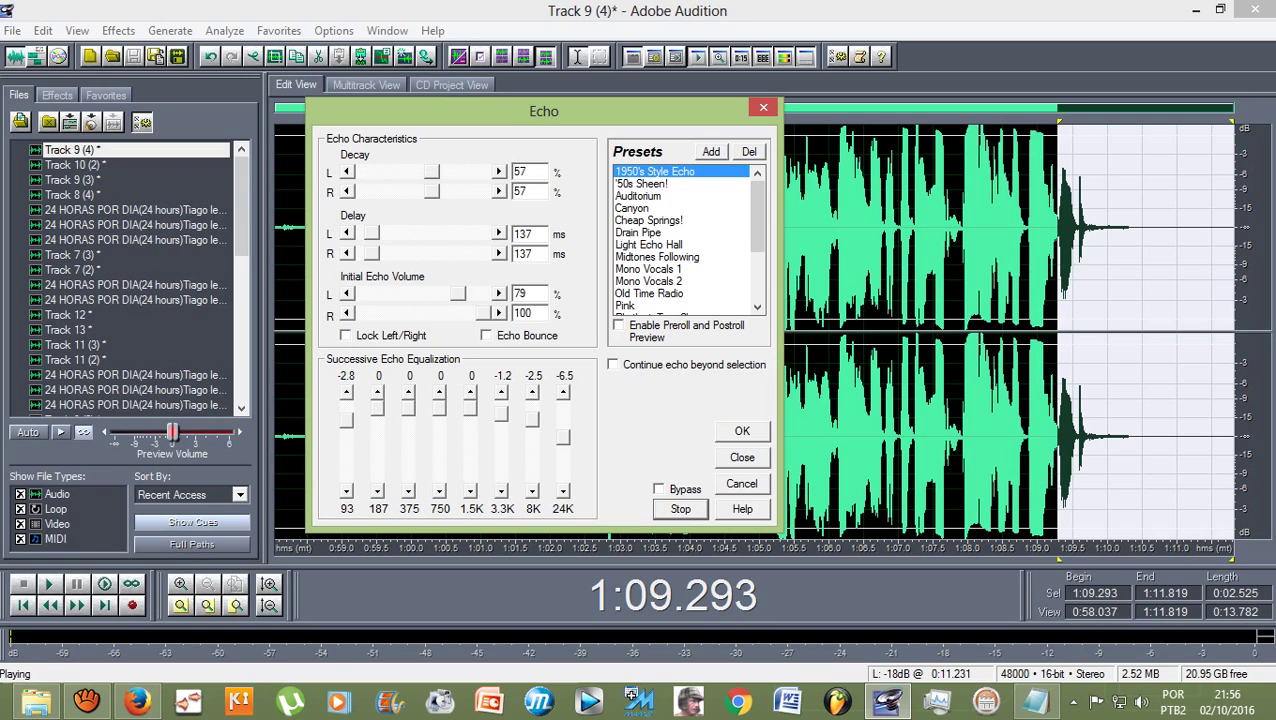
{"action": "key", "text": "Down"}
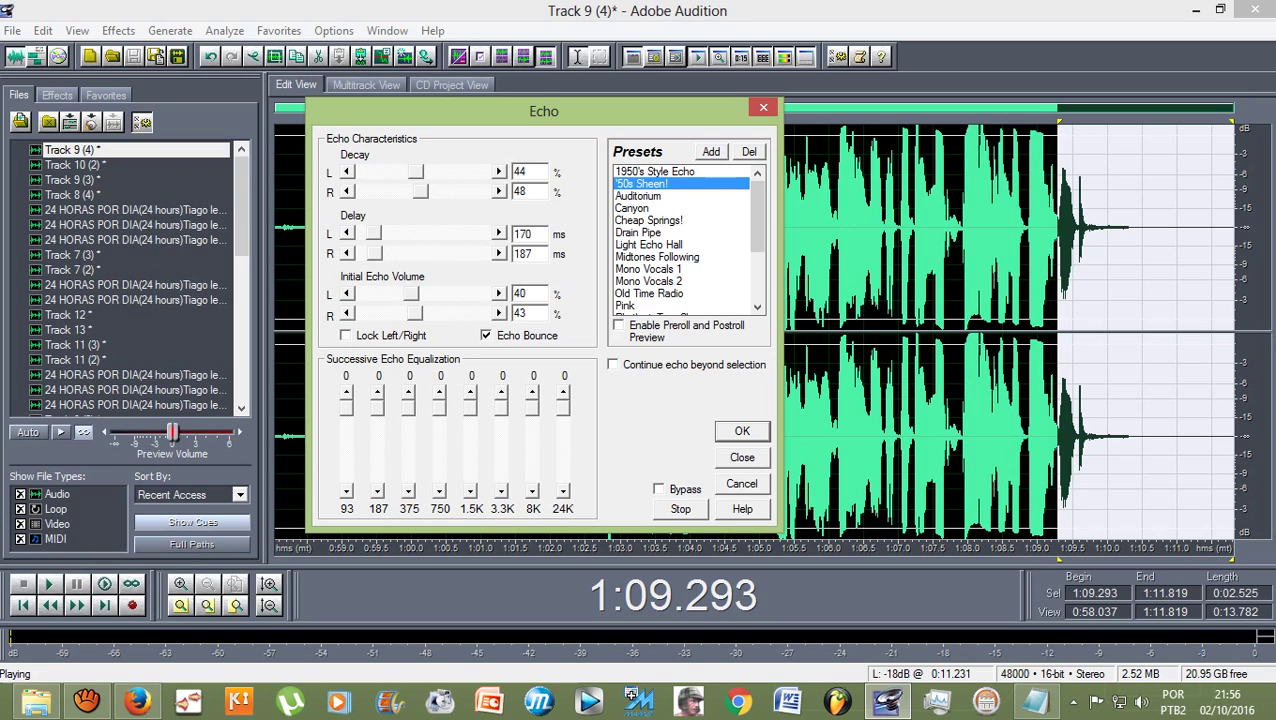
{"action": "key", "text": "Down"}
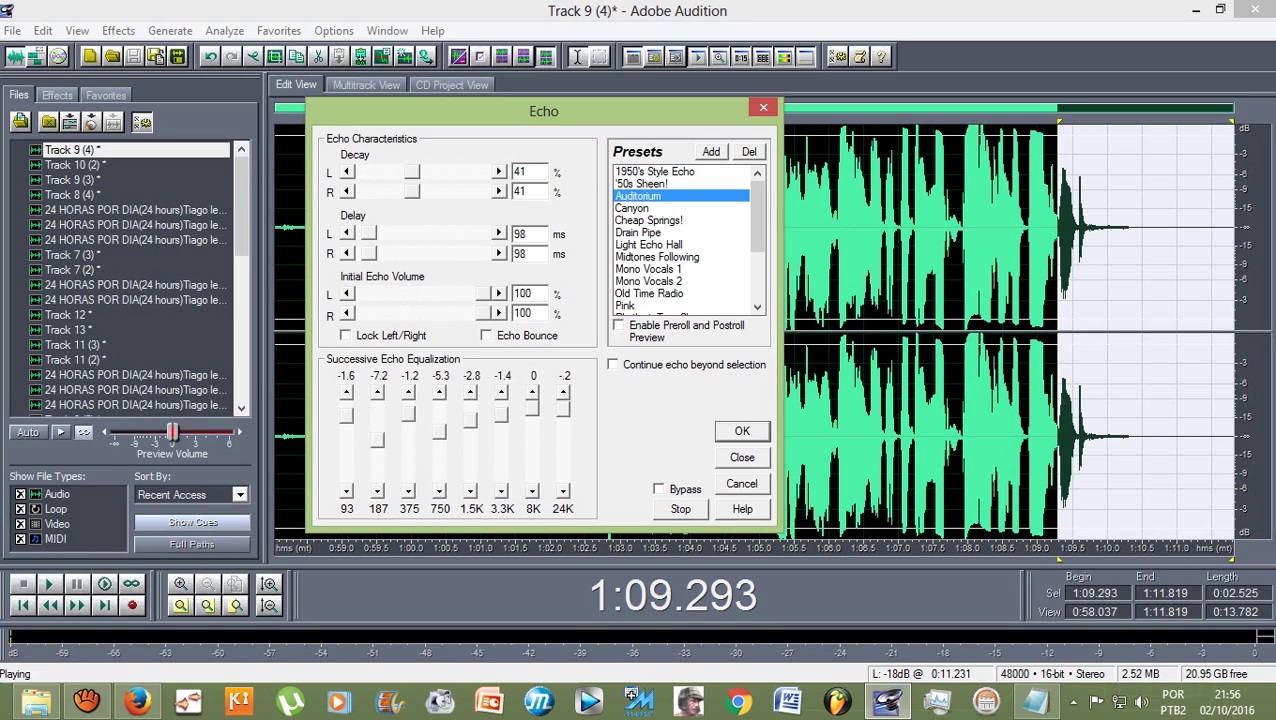
{"action": "key", "text": "Down"}
{"action": "key", "text": "Down"}
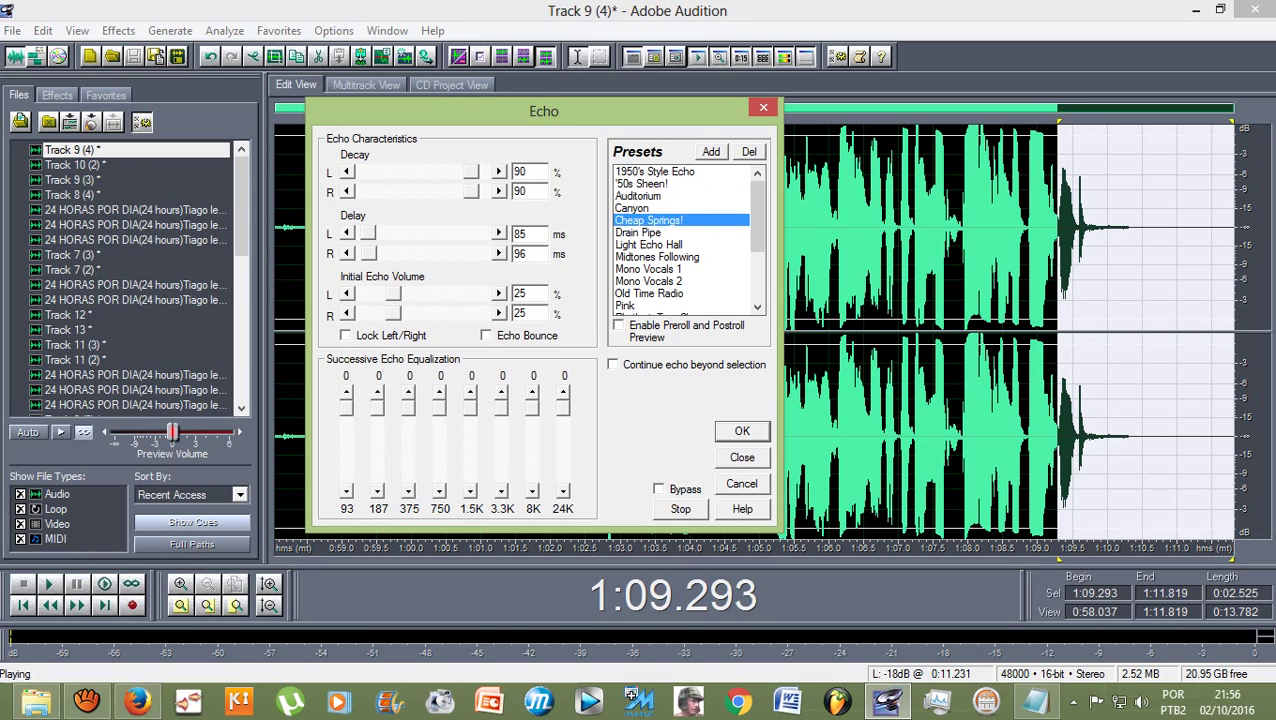
- Apply the echo to the selected tail with the Drain Pipe preset
{"action": "key", "text": "Down"}
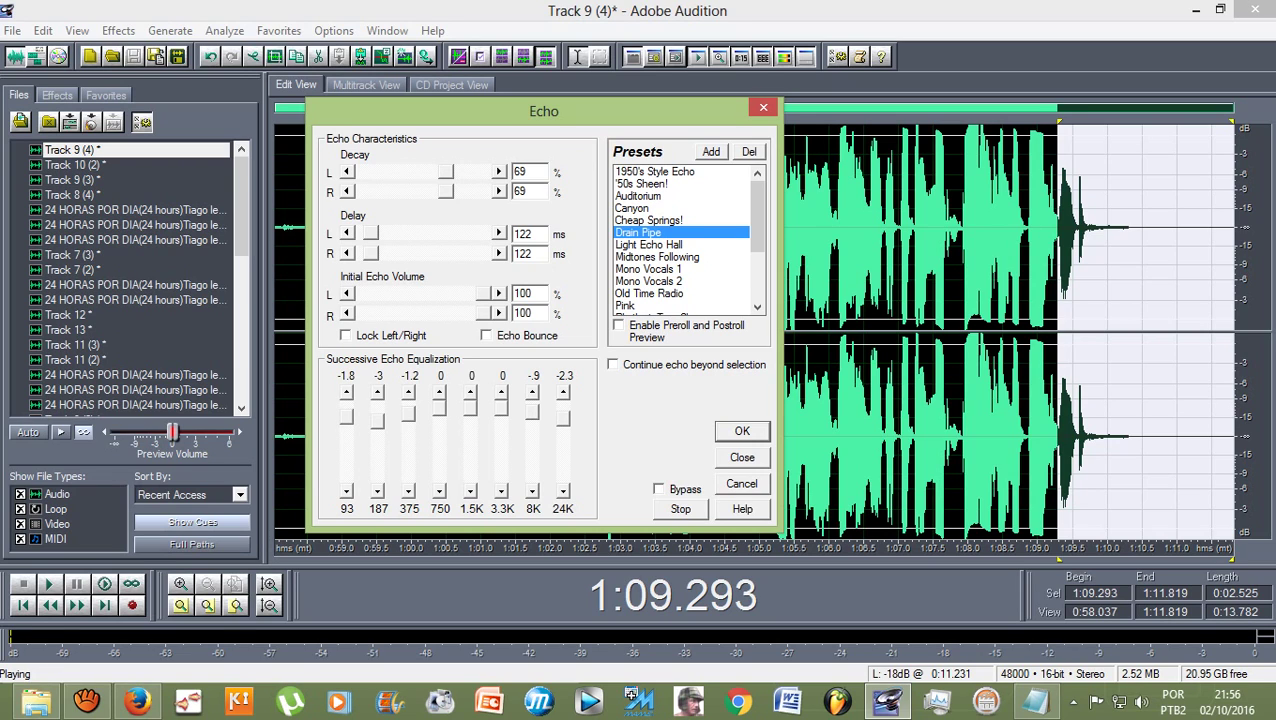
{"action": "key", "text": "Return"}
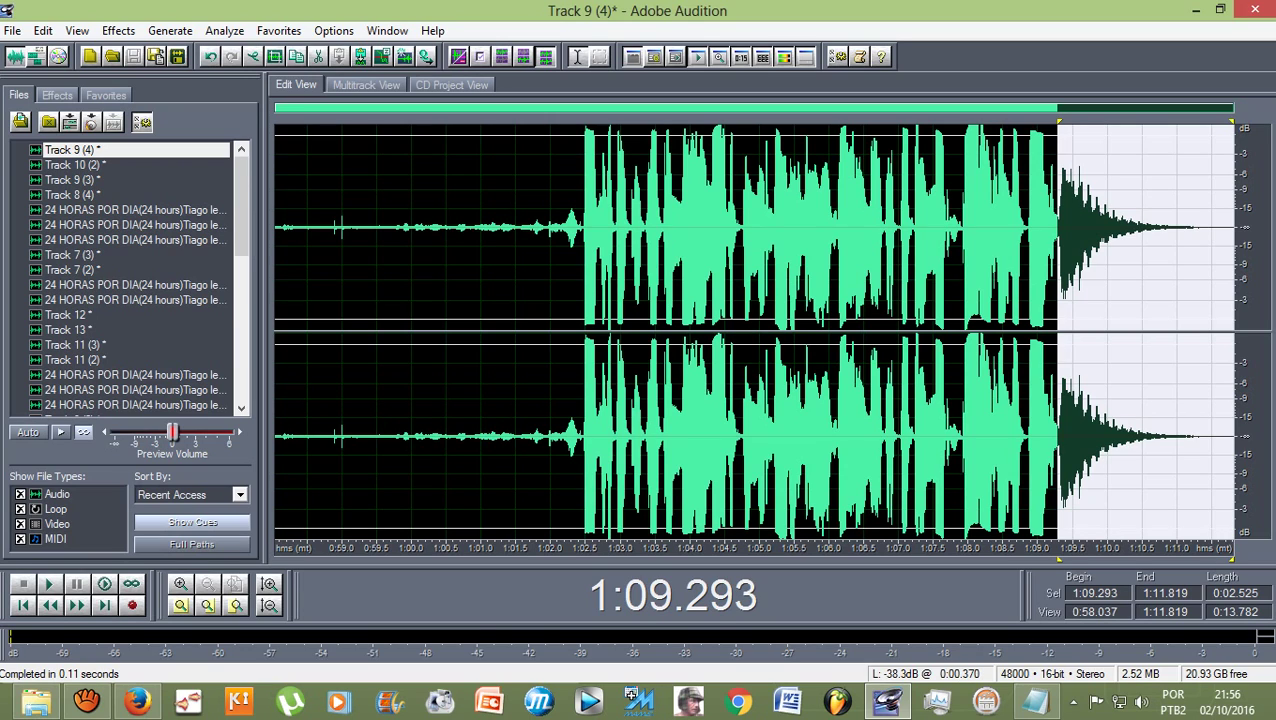
{"action": "left_click", "coordinate": [90, 704]}
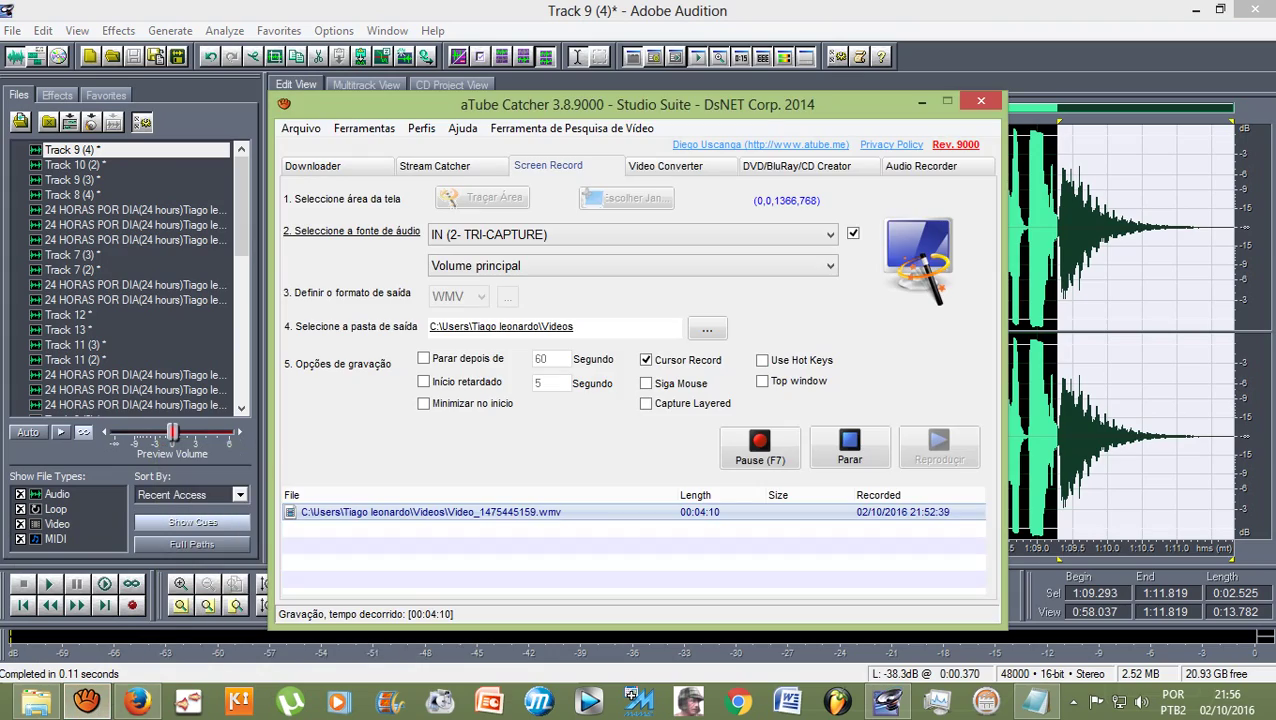